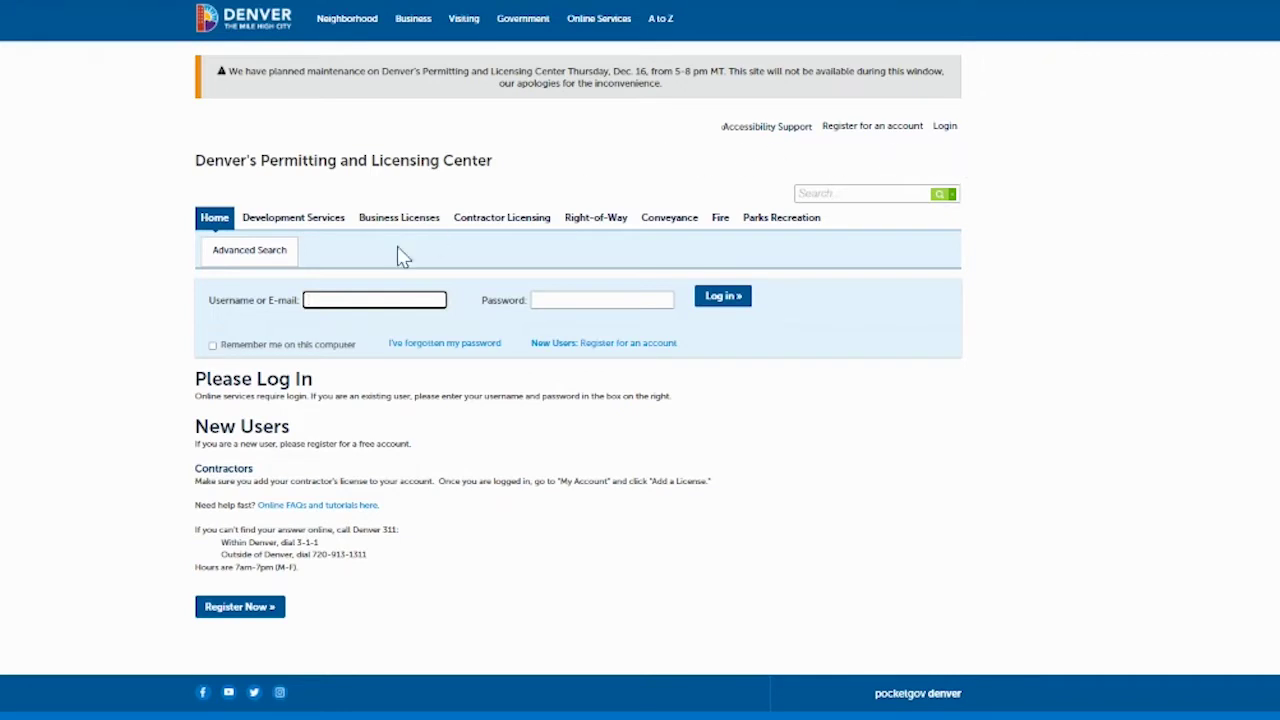
Sign in with the saved training account username and its password.
left_click(348, 304)
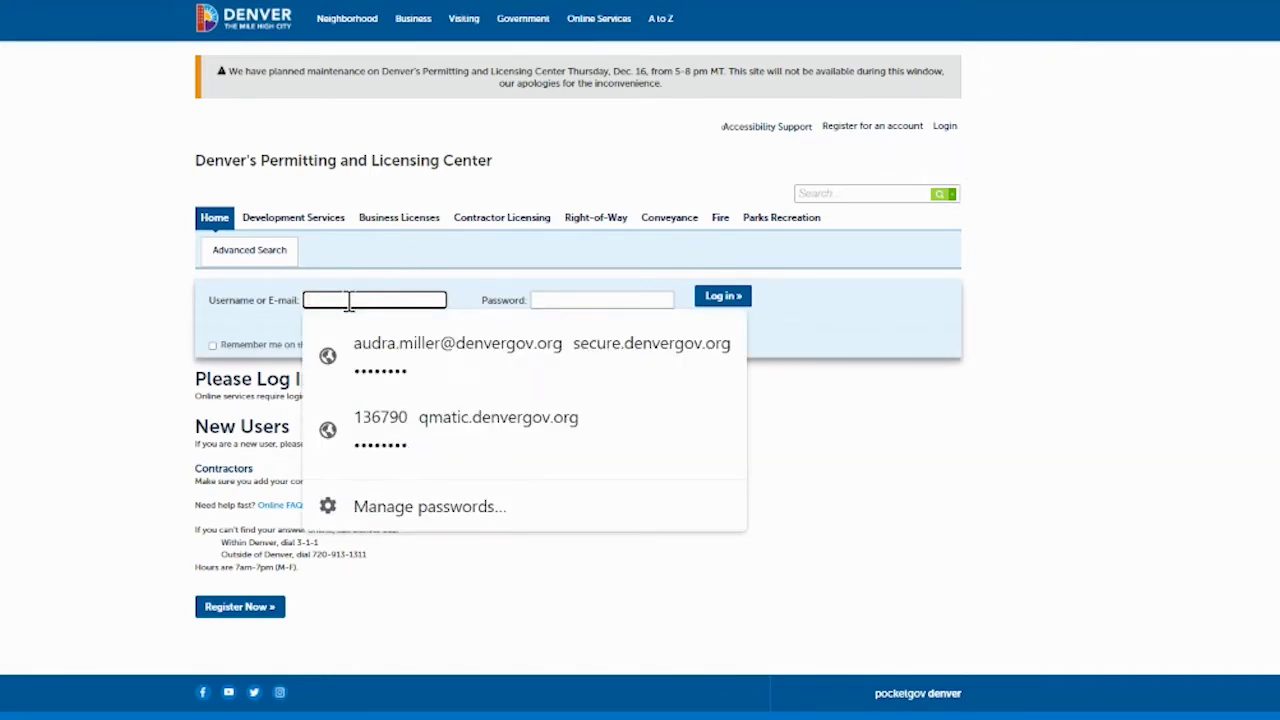
type("au")
key("BackSpace")
key("BackSpace")
type("ex")
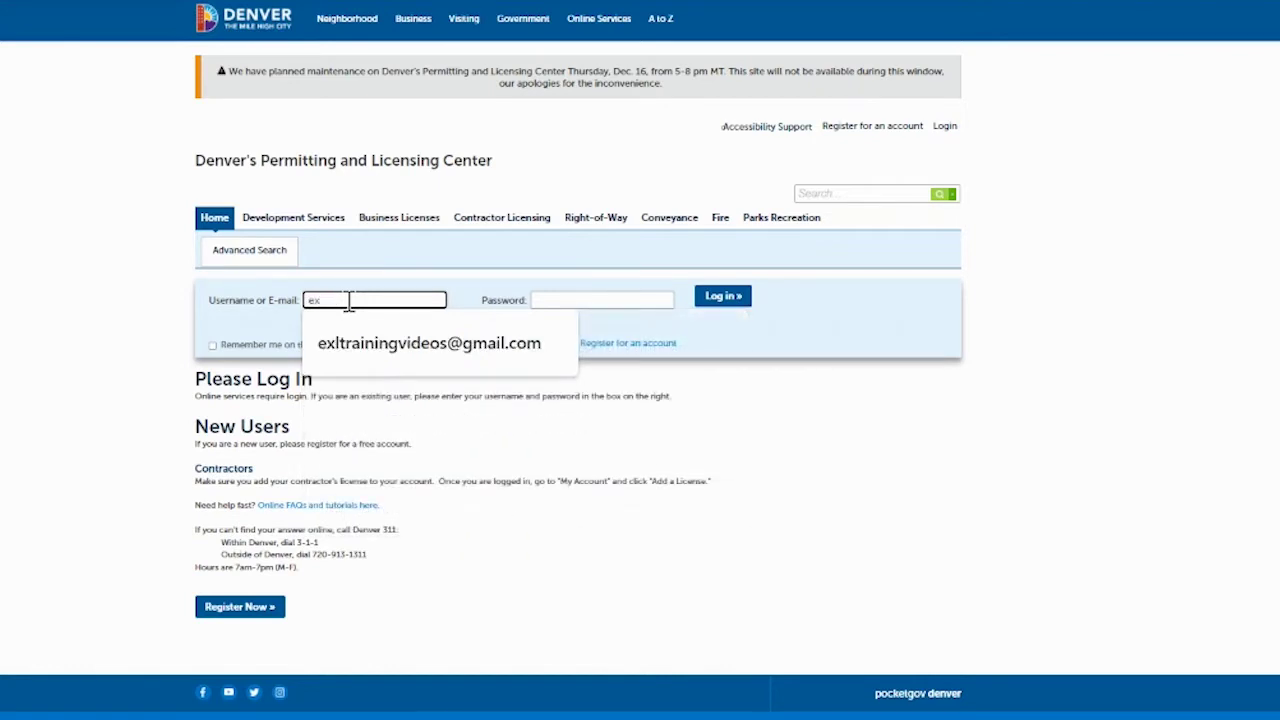
left_click(429, 343)
left_click(566, 306)
type("**********")
left_click(709, 300)
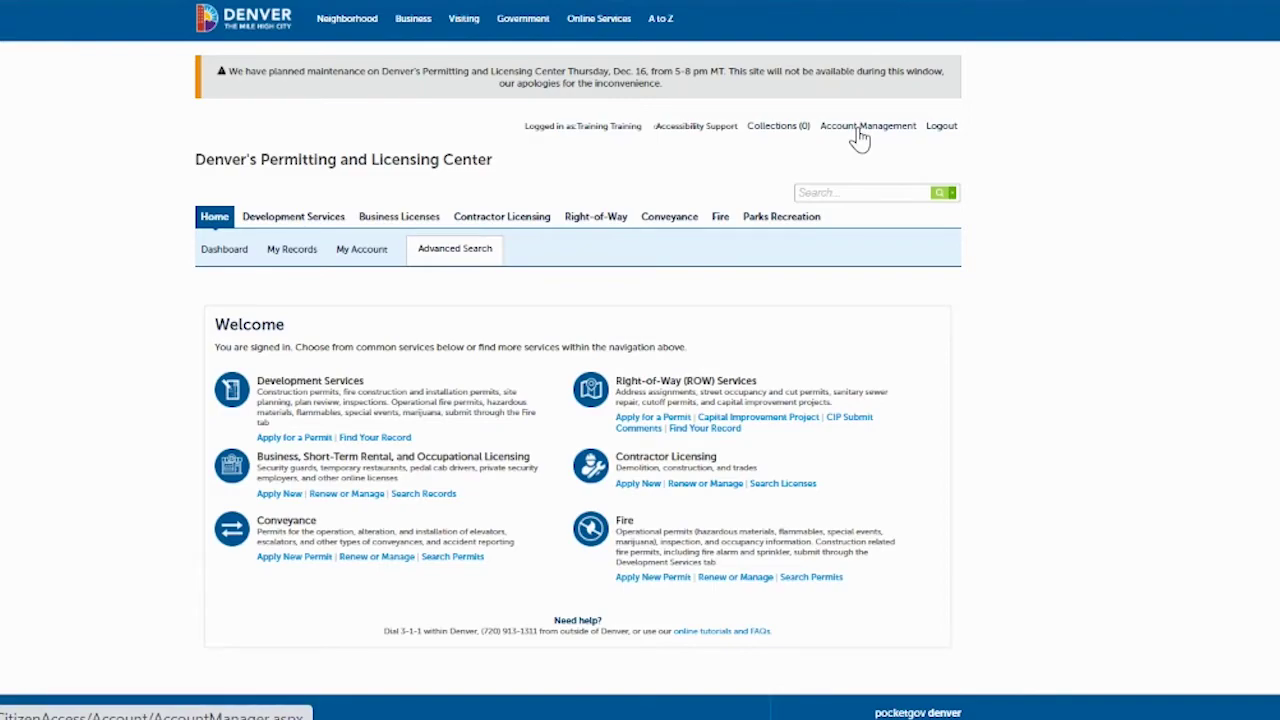
Go to Account Management and scroll down to the Delegates section.
left_click(863, 131)
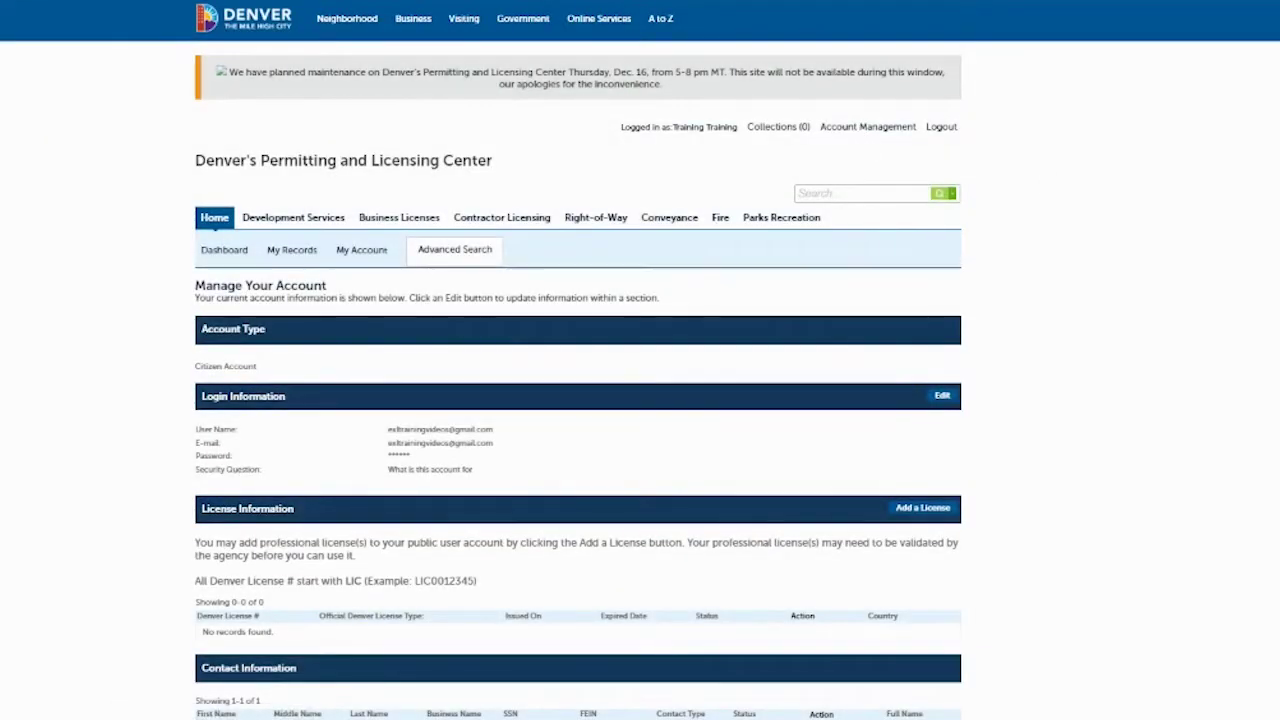
scroll(578, 400, "down", 3)
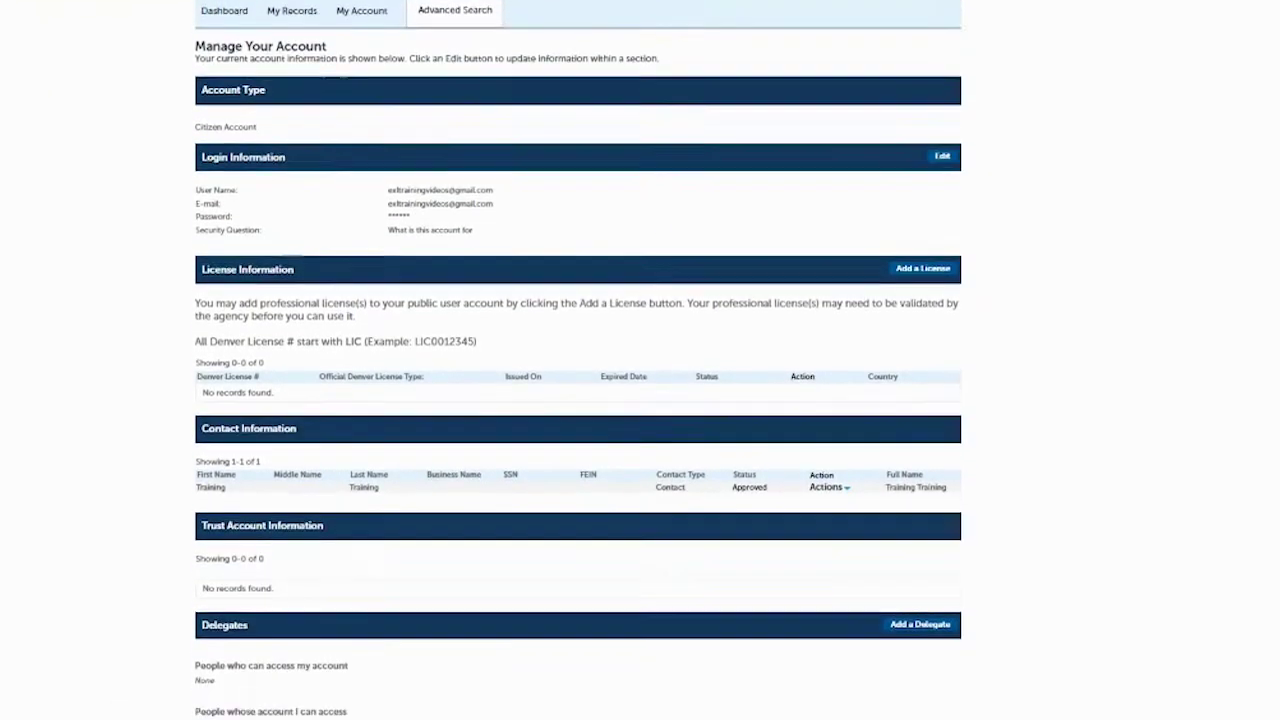
scroll(672, 410, "down", 2)
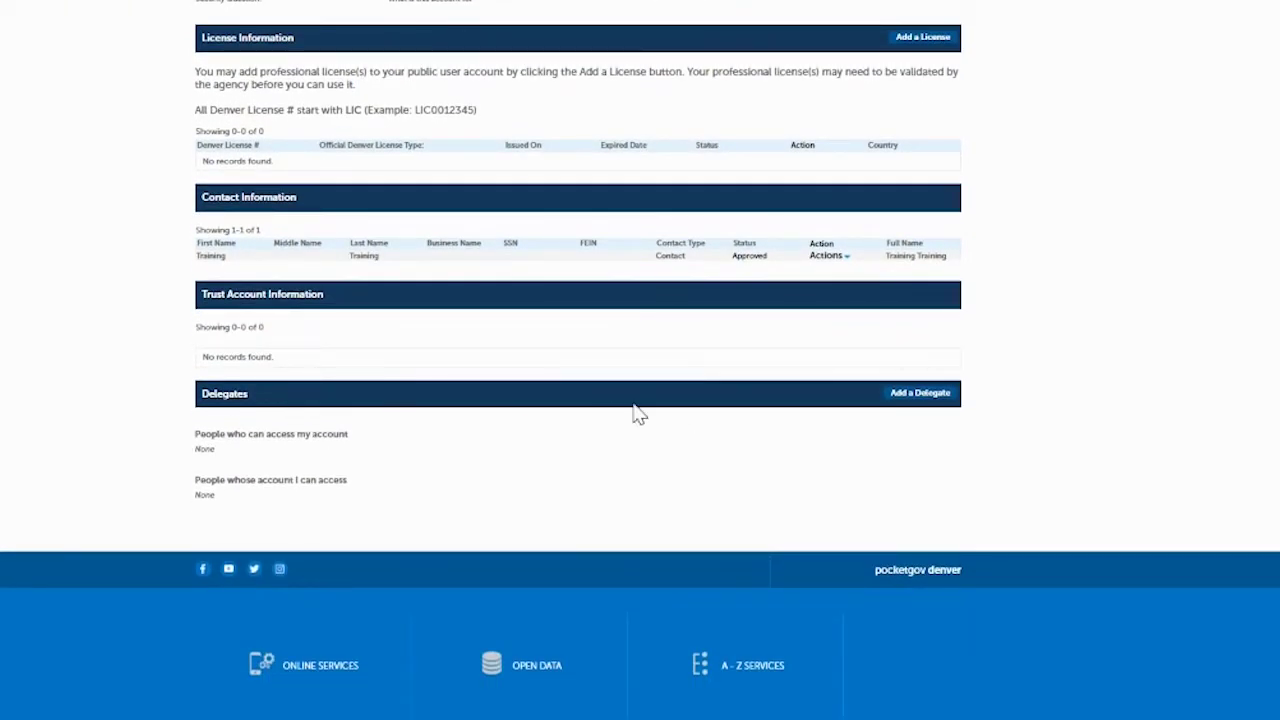
Start an Add a Delegate invitation and autofill the invitee's full name and e-mail address.
left_click(910, 400)
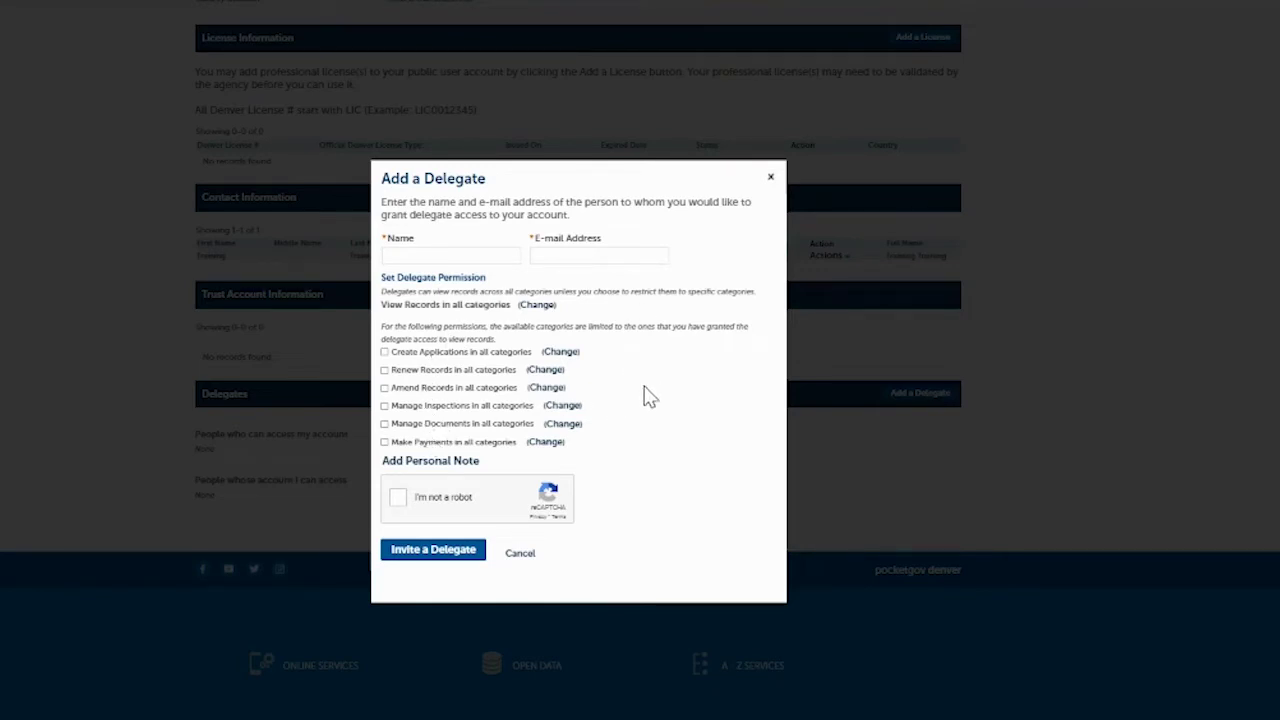
left_click(445, 253)
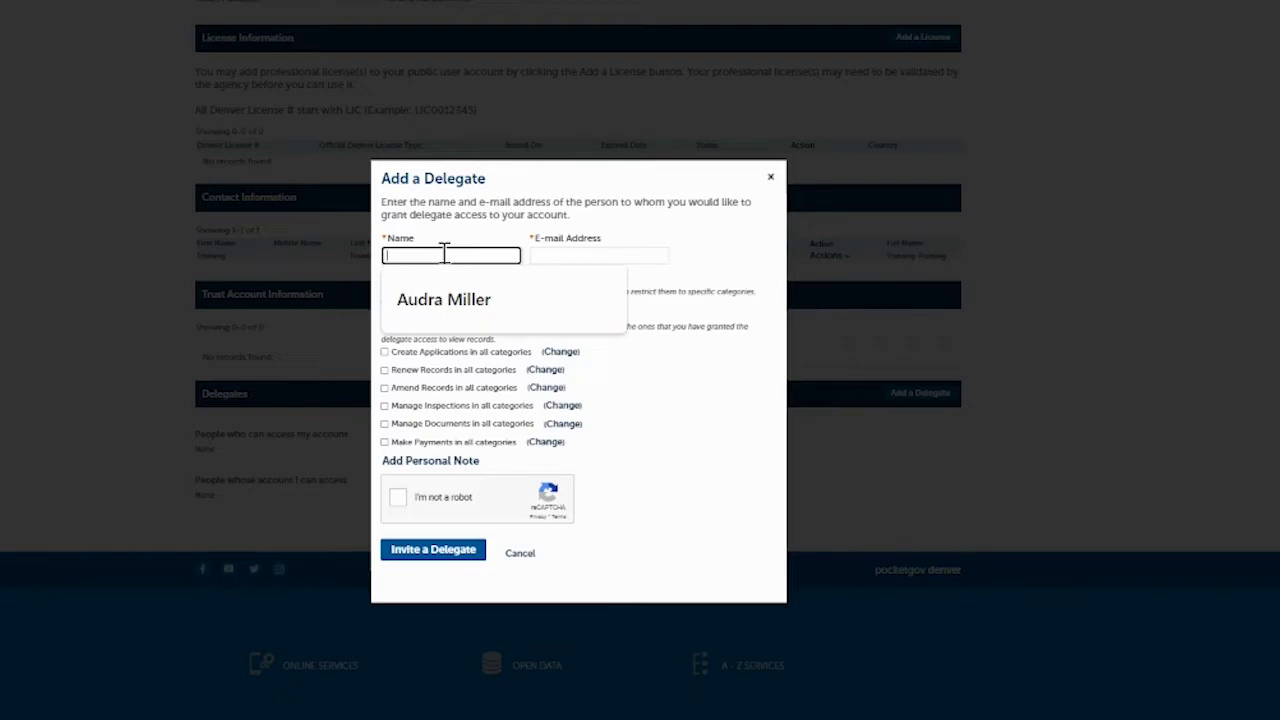
left_click(447, 309)
left_click(607, 251)
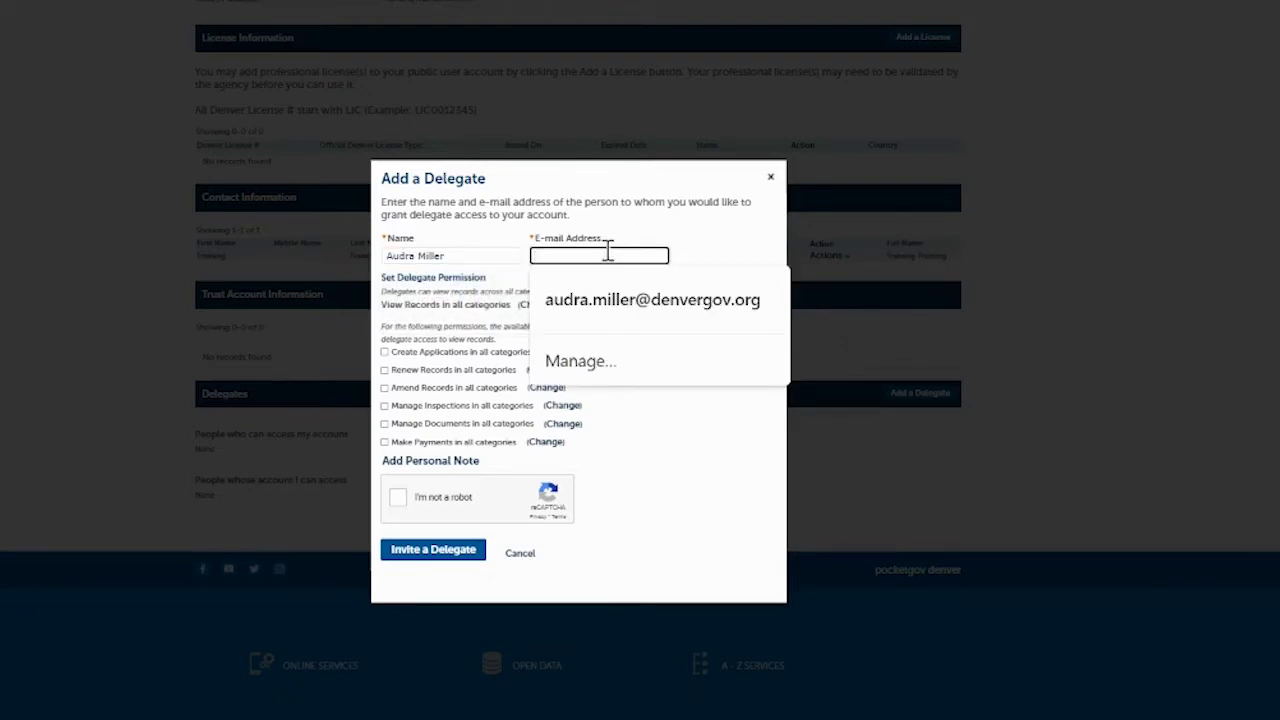
left_click(613, 302)
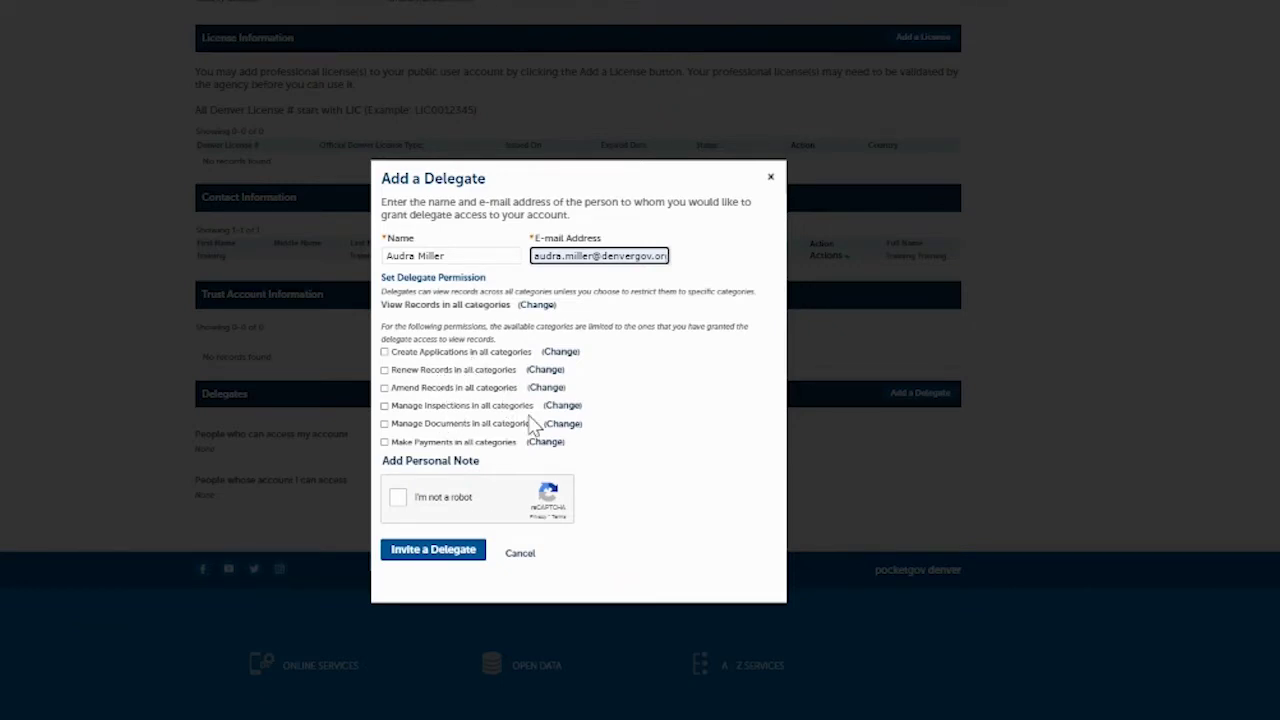
left_click(559, 356)
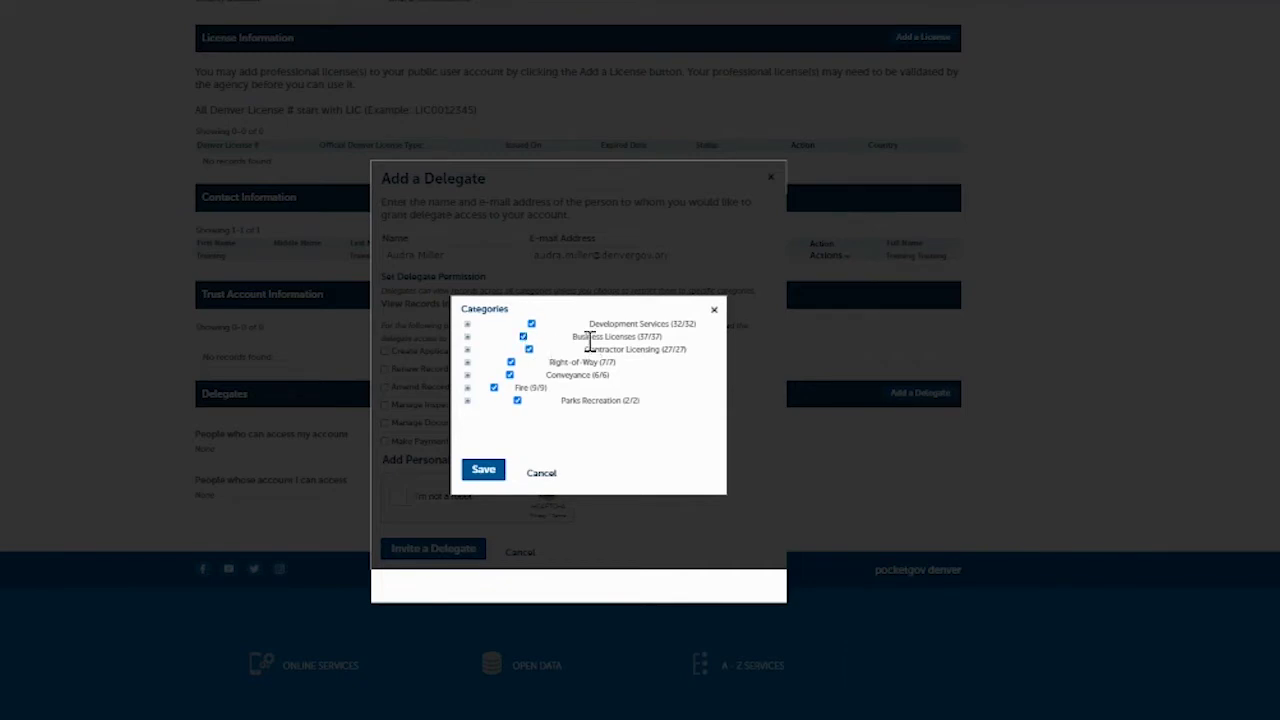
left_click(540, 473)
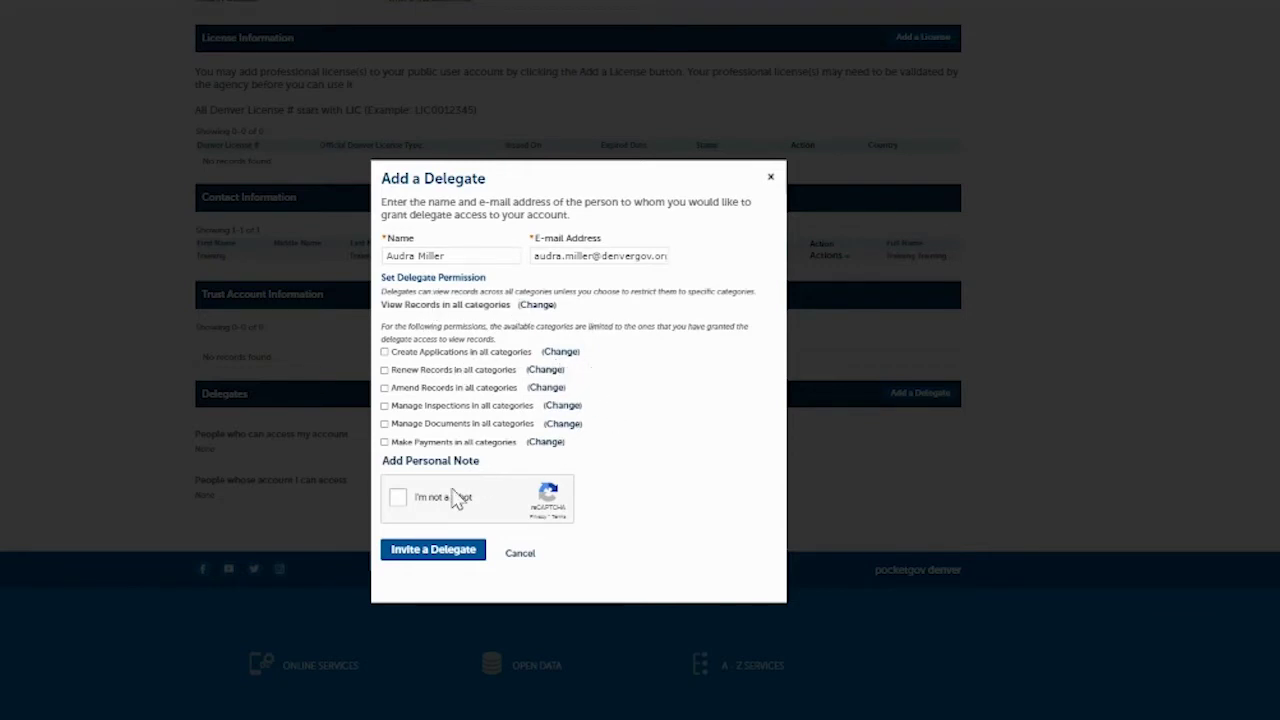
left_click(540, 445)
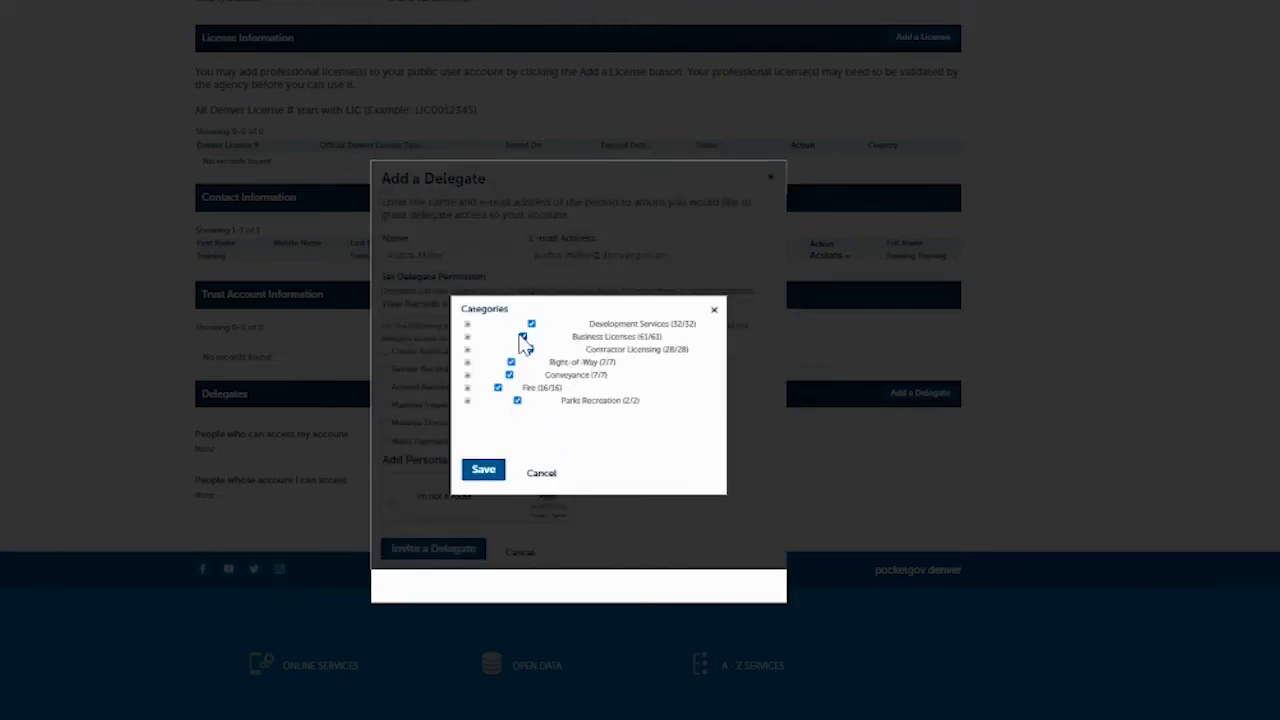
left_click(538, 474)
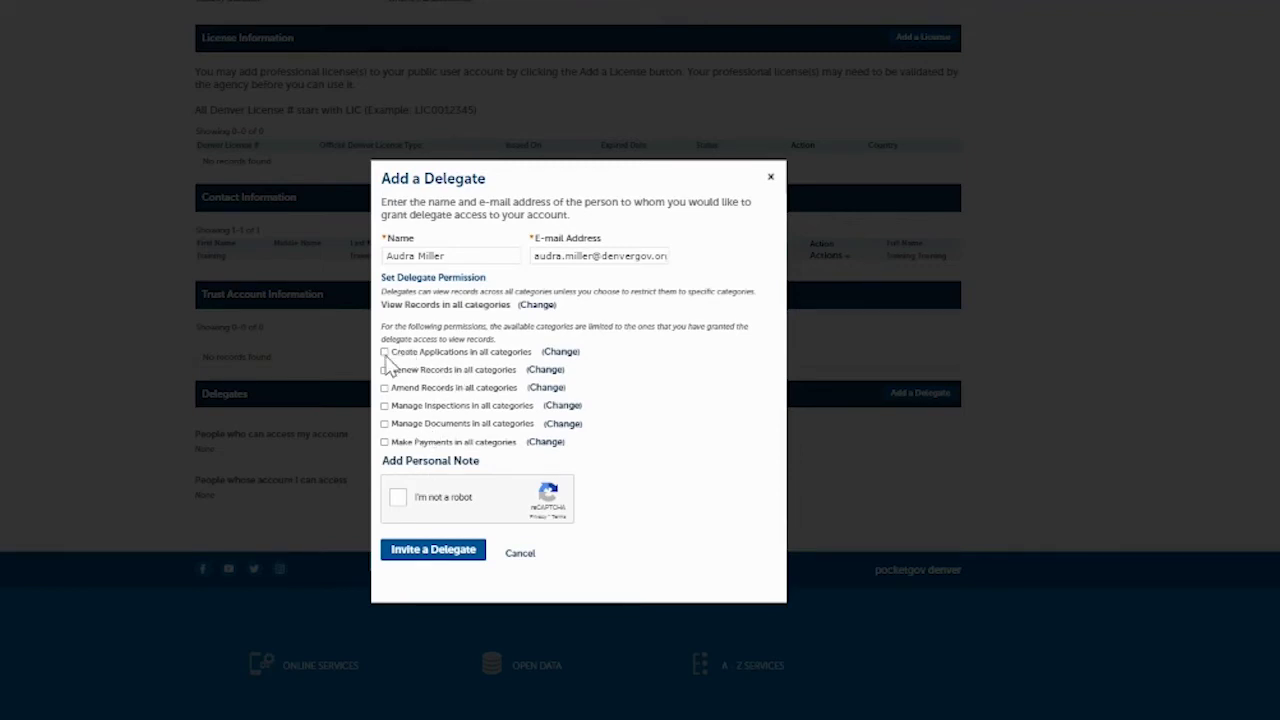
Pass the reCAPTCHA check, send the delegate invitation, and log out of the training account.
left_click(401, 500)
left_click(432, 552)
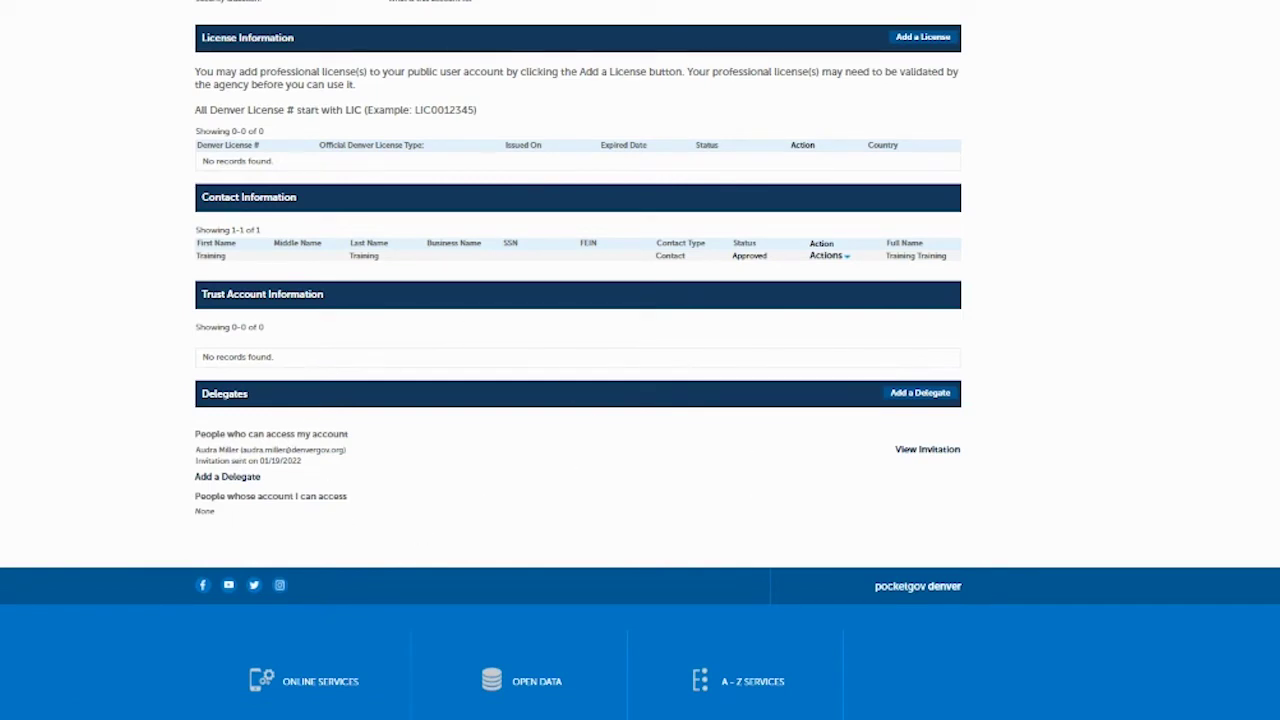
scroll(989, 103, "up", 5)
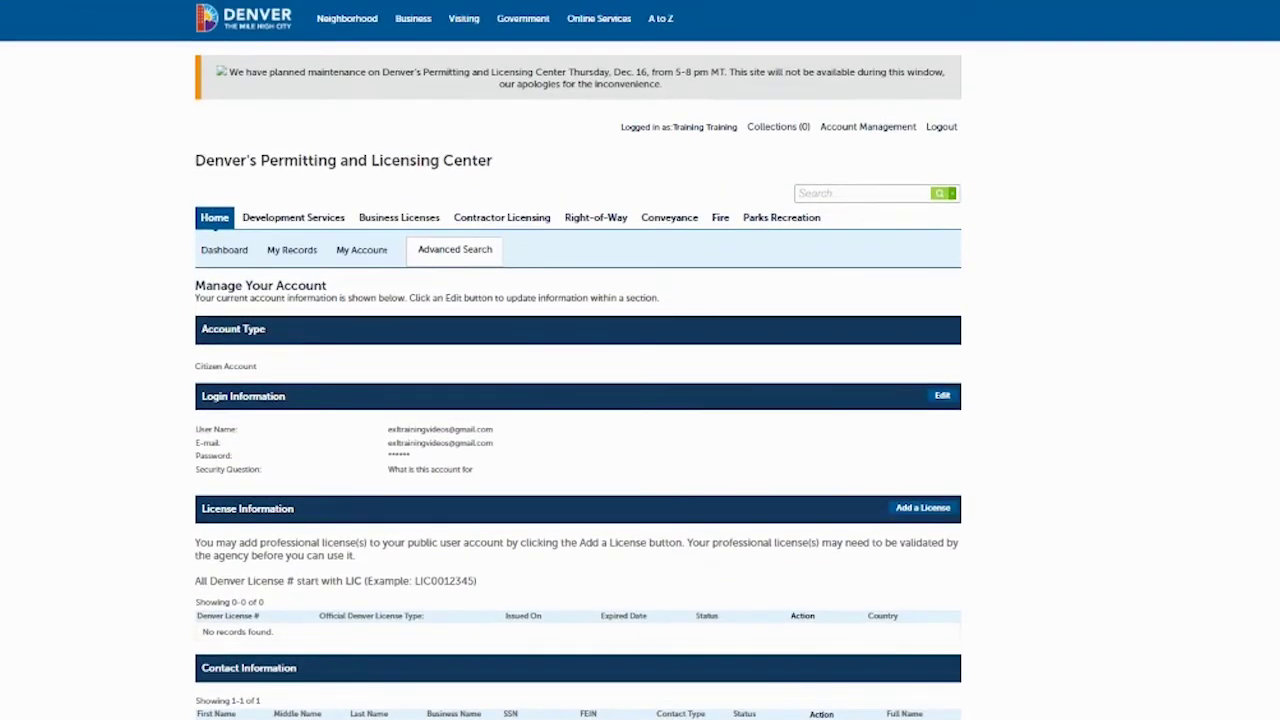
left_click(943, 128)
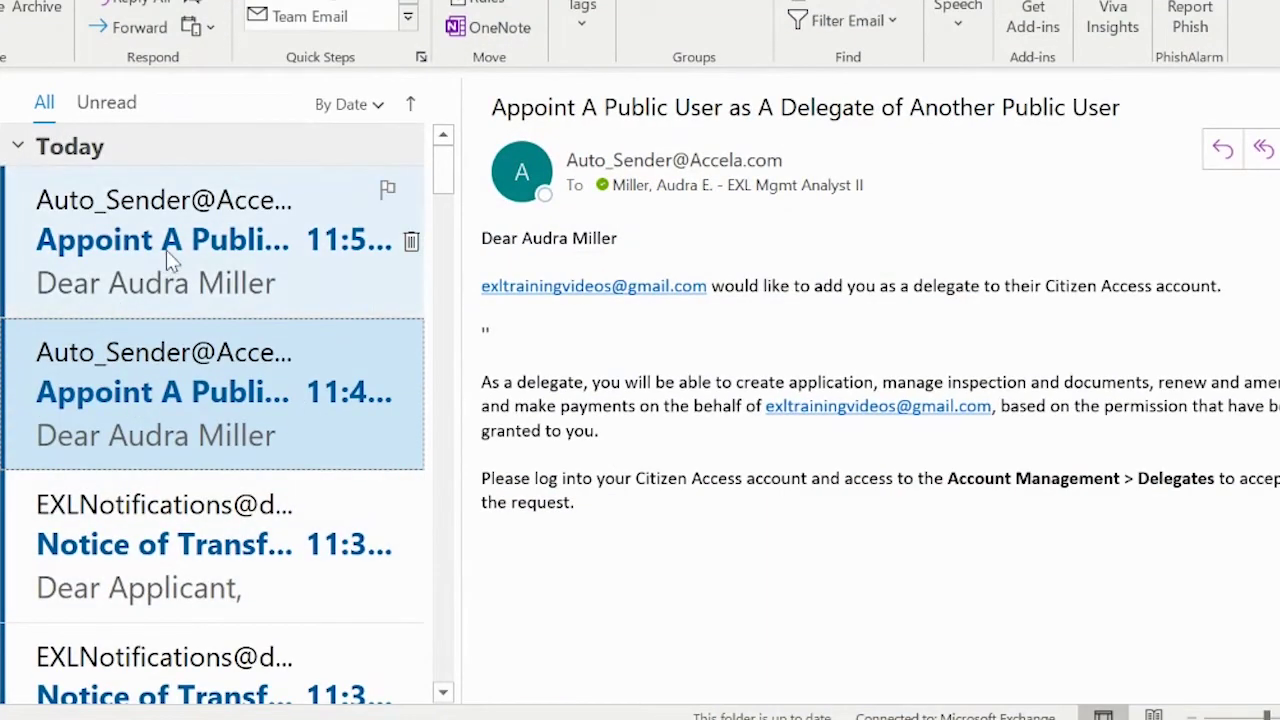
Open the newest delegate invitation e-mail in the Outlook inbox.
left_click(166, 250)
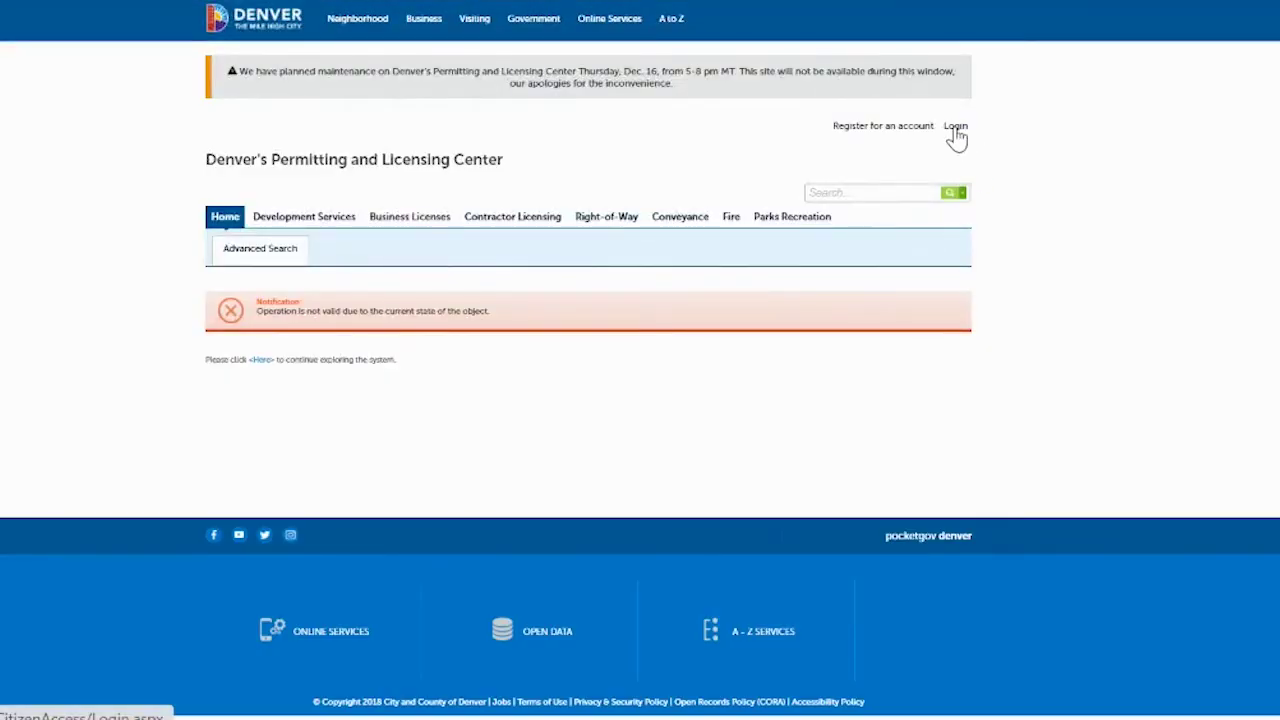
Log in to the portal as the invited delegate using the saved credentials.
left_click(955, 127)
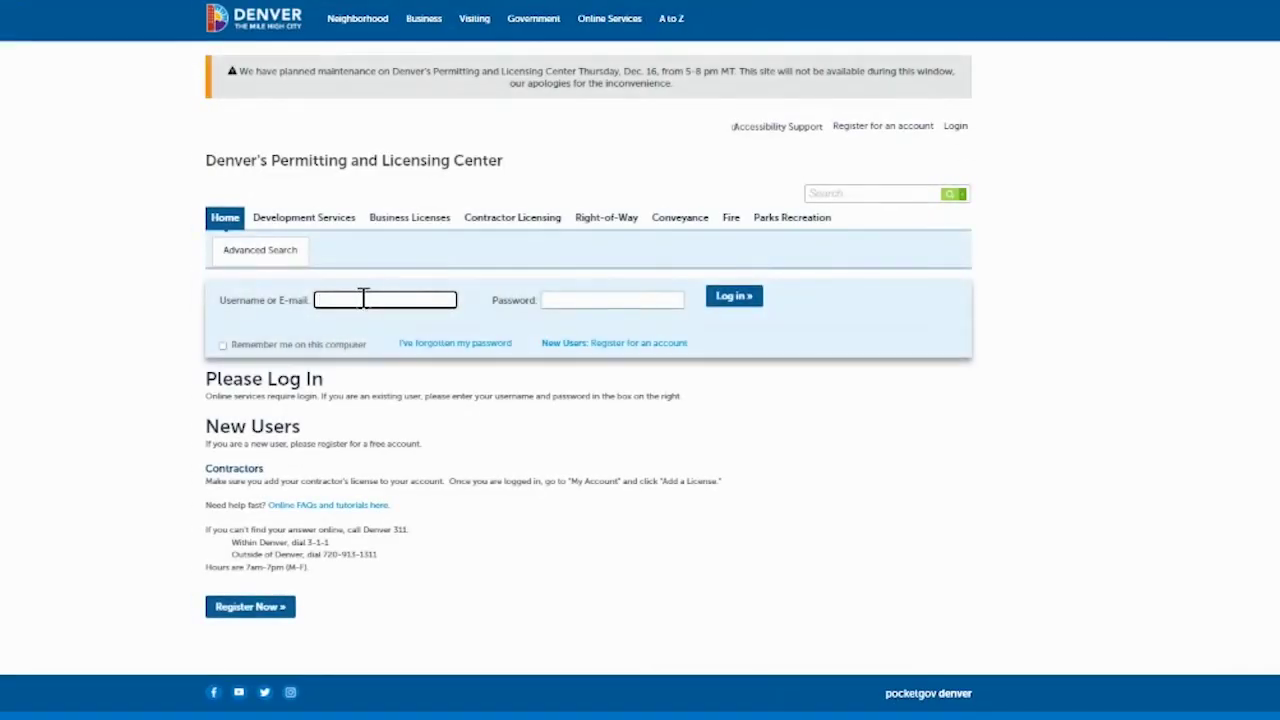
left_click(363, 299)
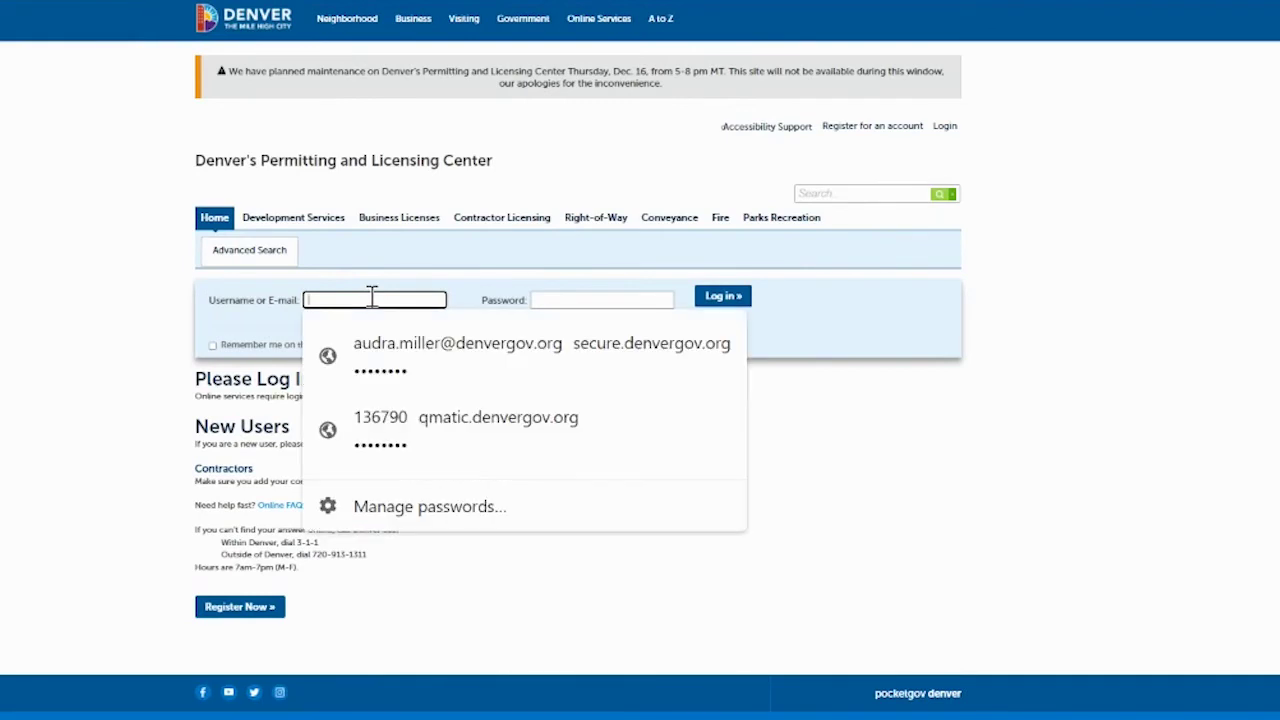
left_click(391, 350)
left_click(605, 300)
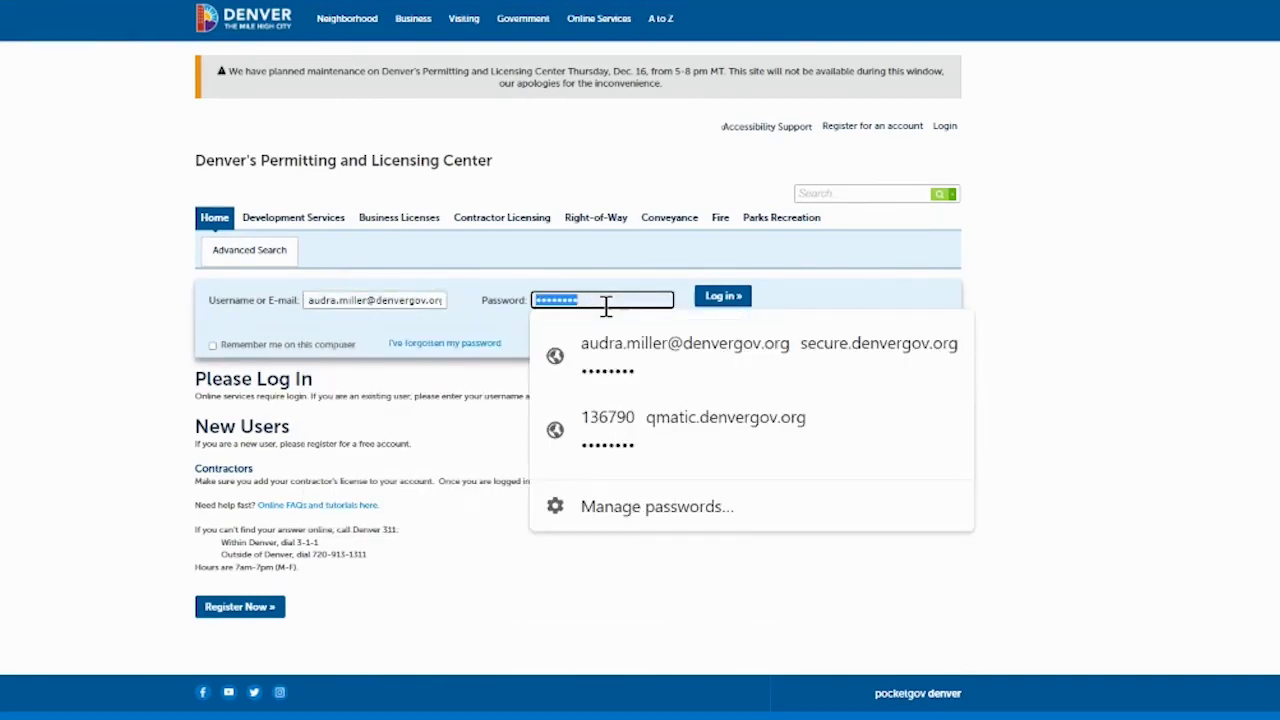
type("••••••••••")
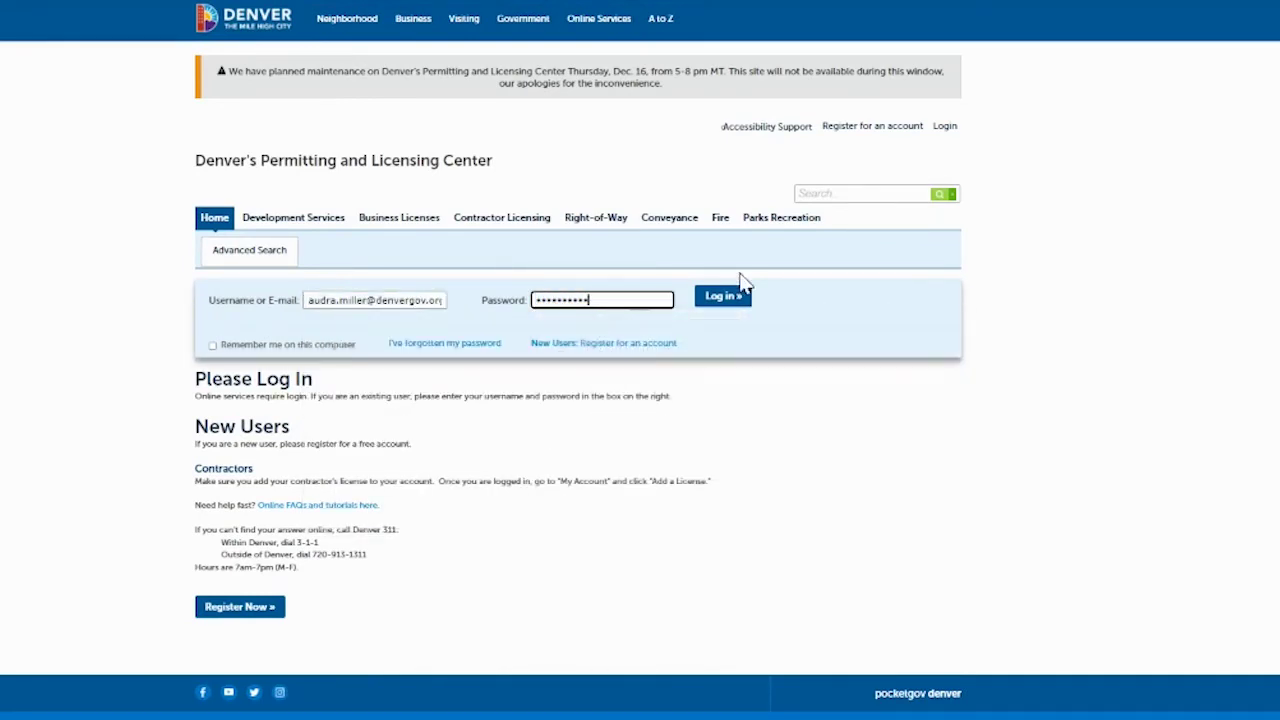
left_click(722, 297)
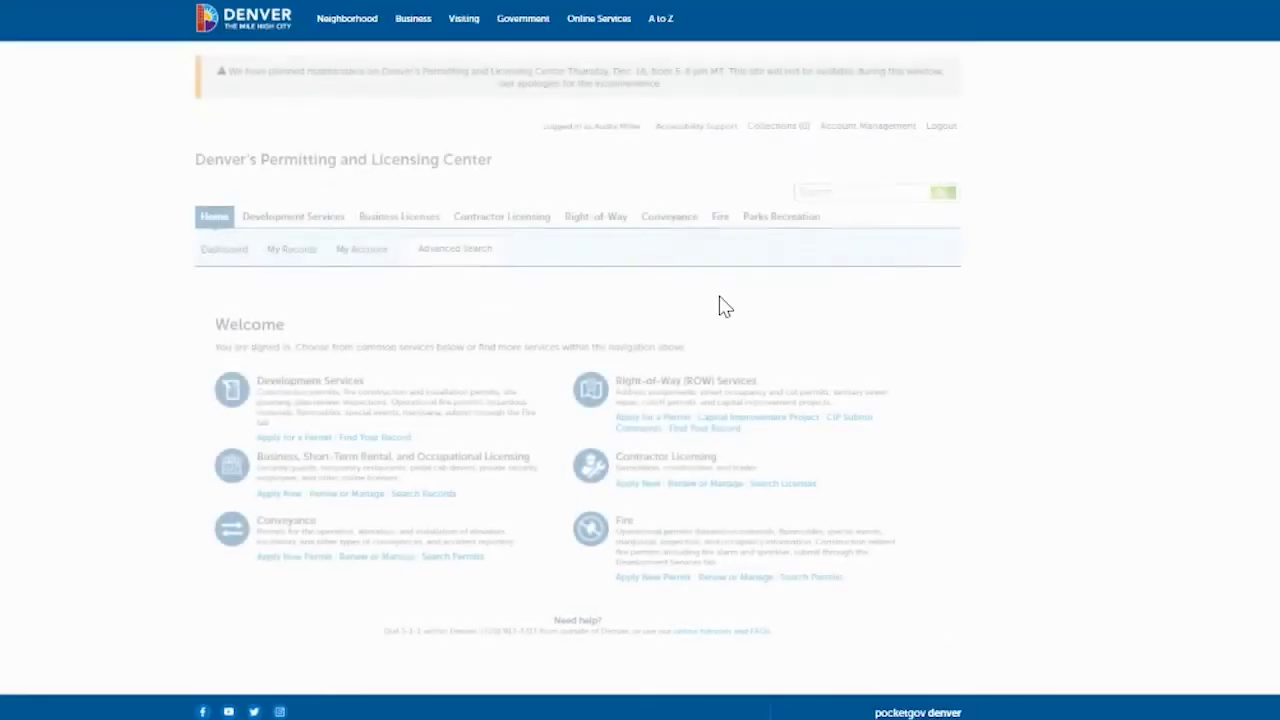
Accept the training account's invitation under Account Management > Delegates, then view My Records.
left_click(886, 131)
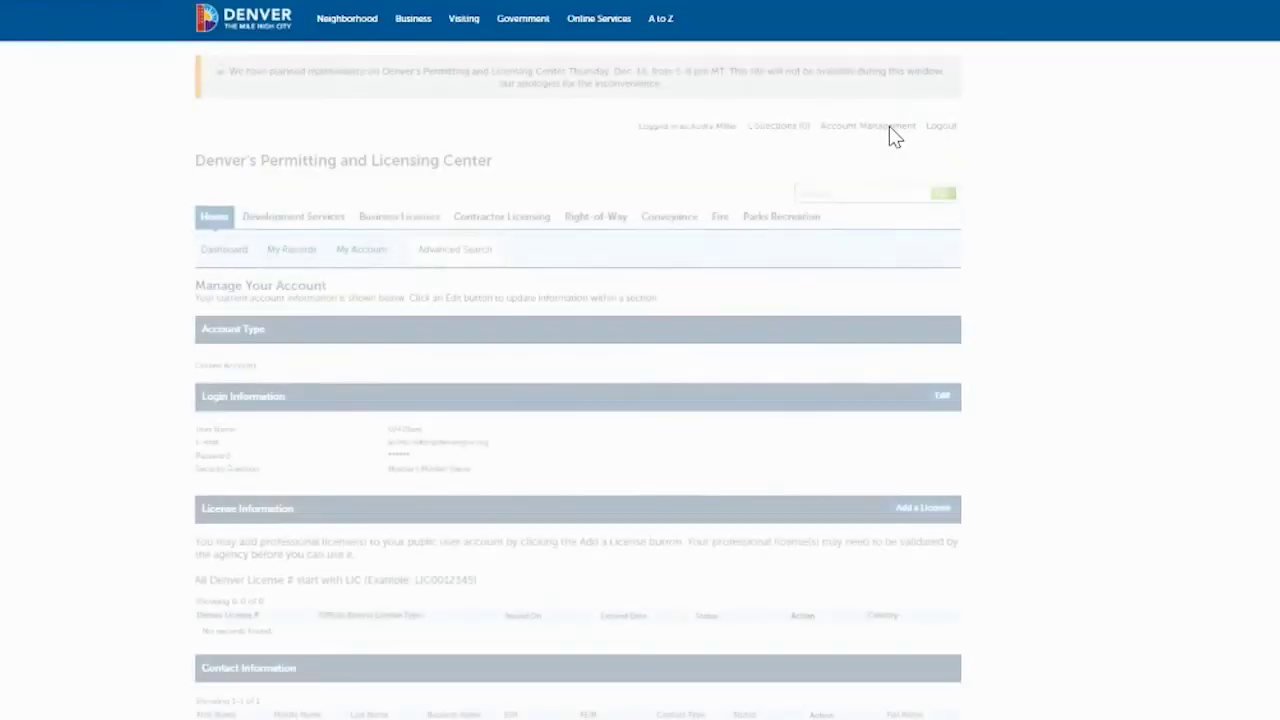
scroll(1226, 181, "down", 5)
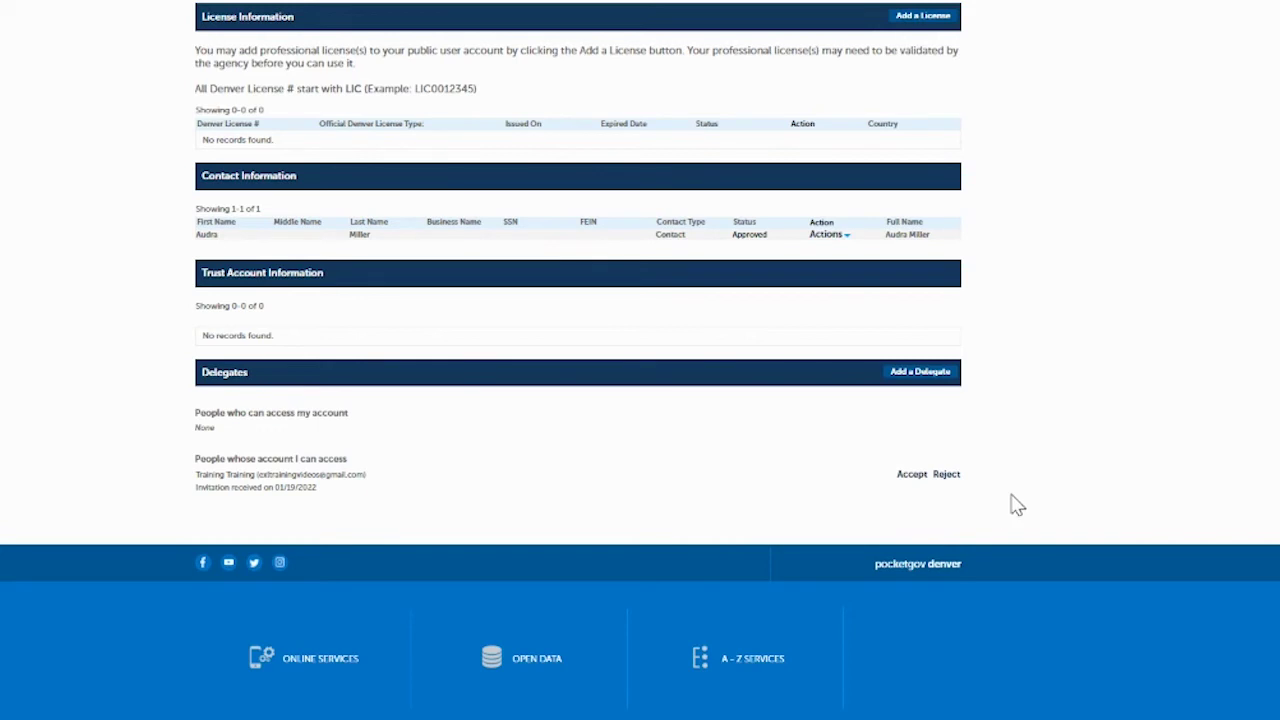
left_click(911, 476)
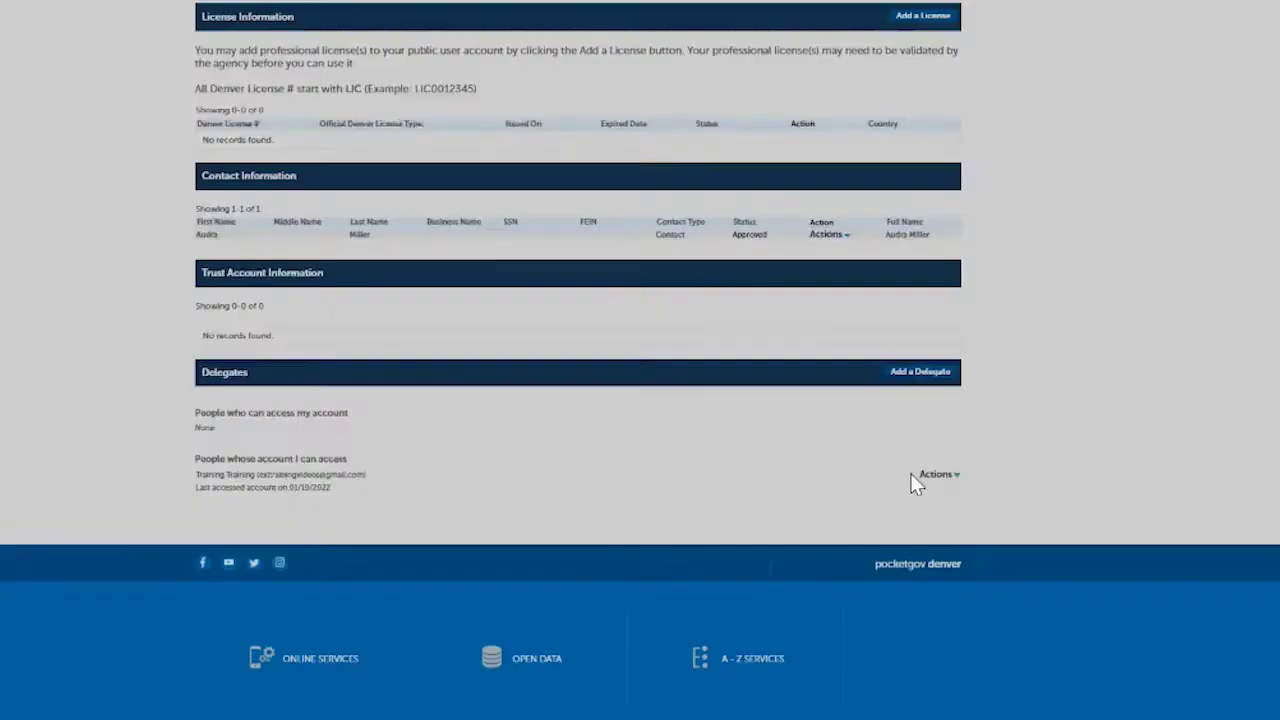
scroll(668, 272, "up", 5)
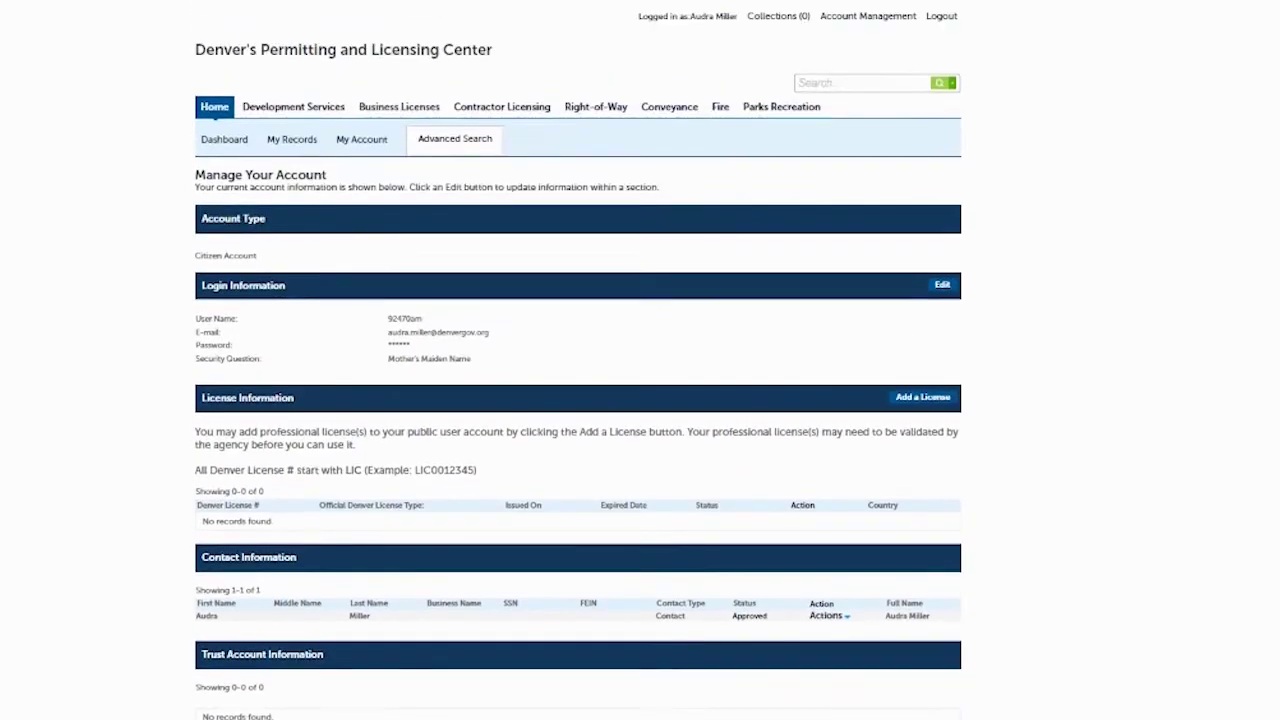
left_click(277, 253)
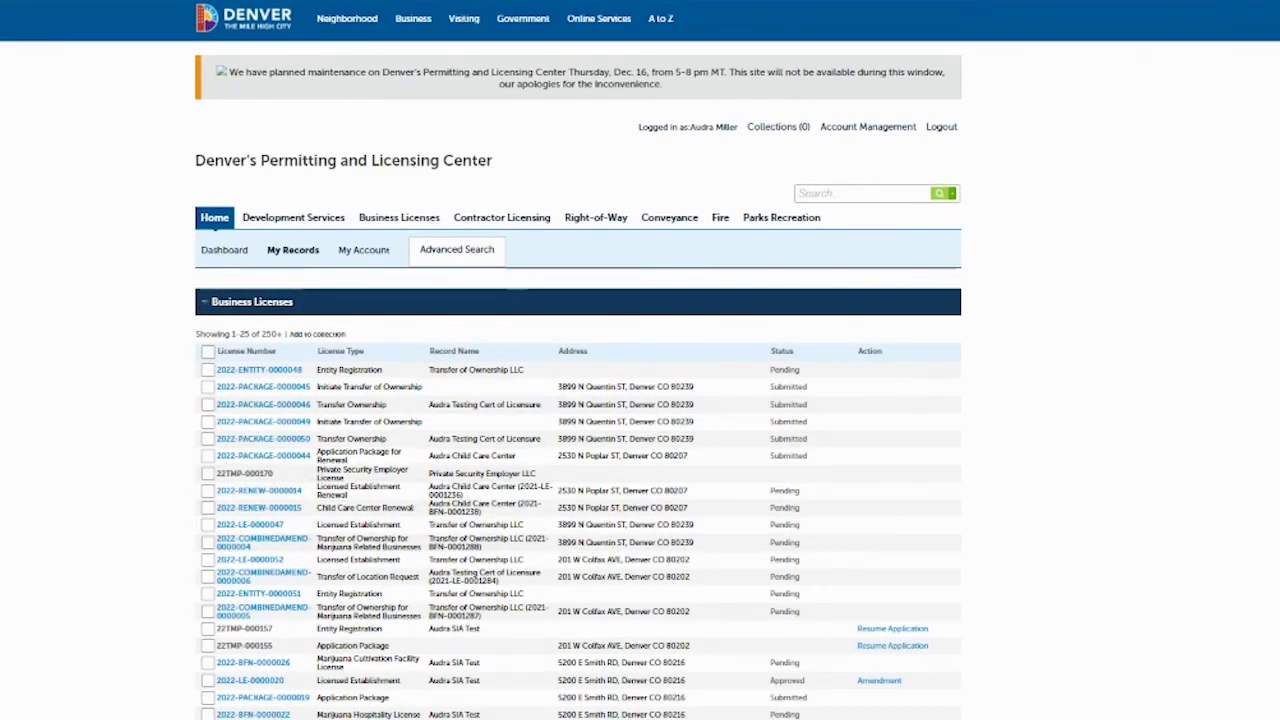
scroll(578, 500, "down", 3)
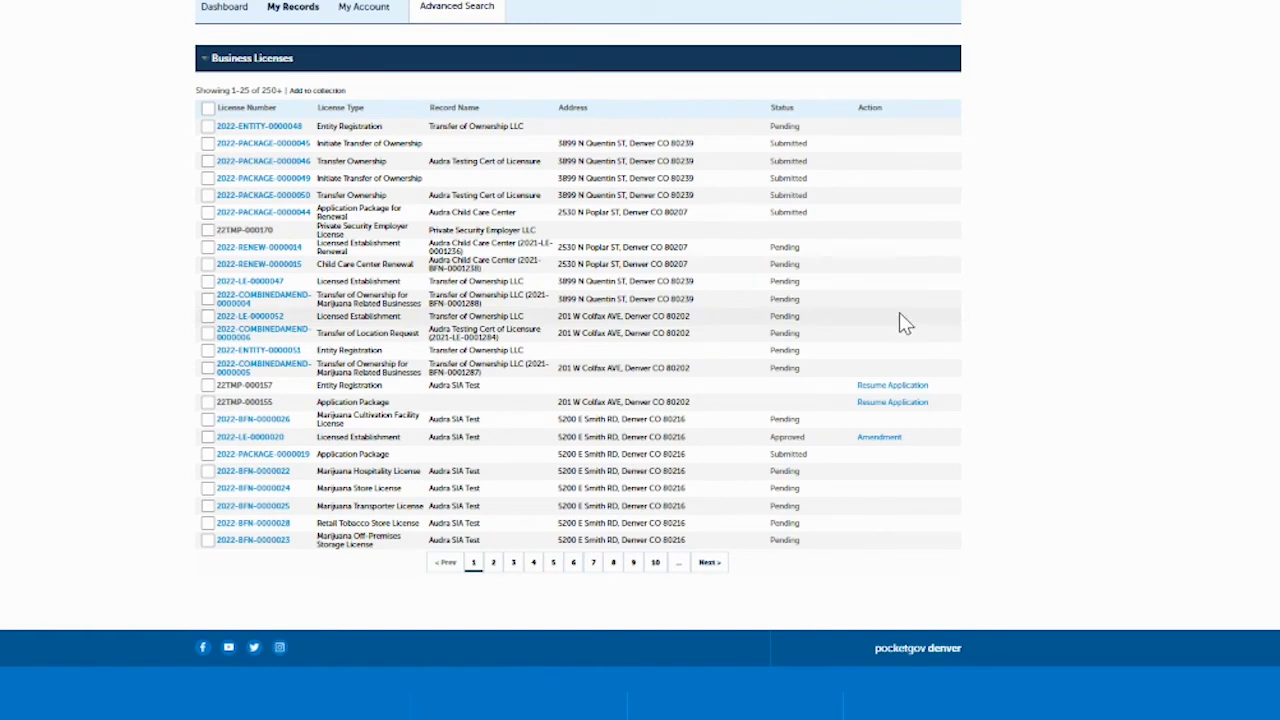
scroll(578, 360, "up", 3)
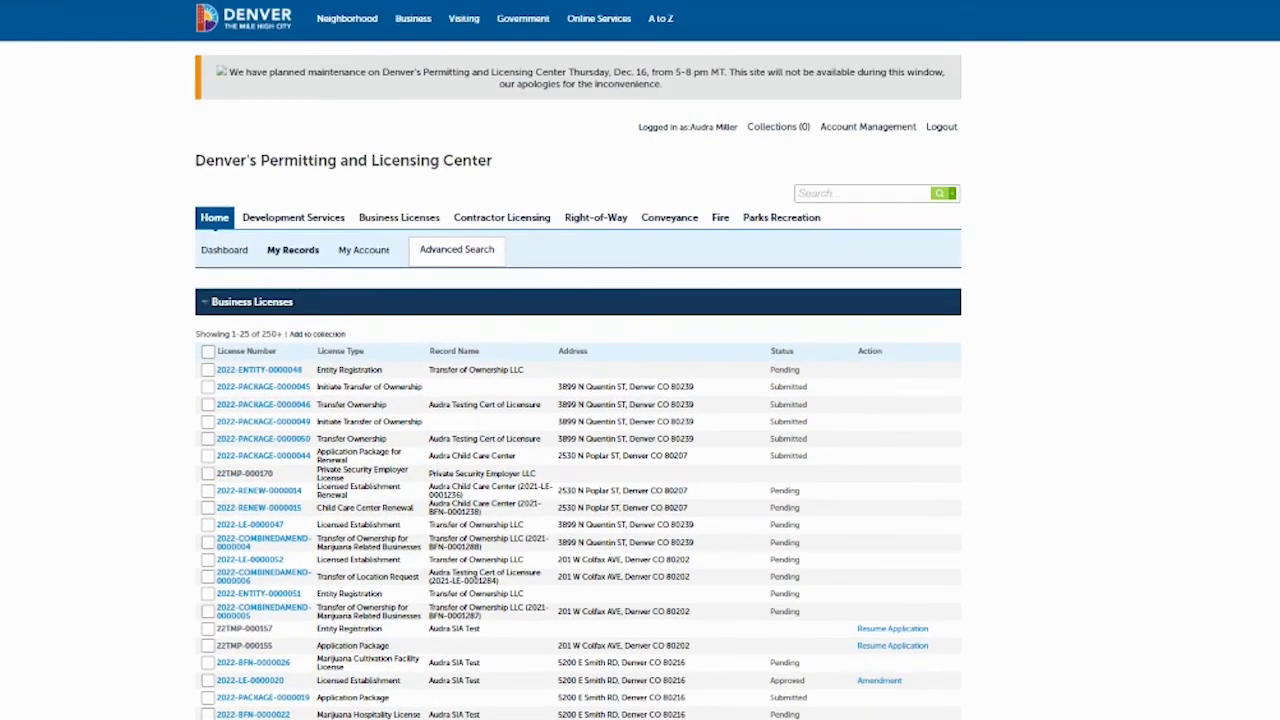
Review the training account's Actions options under Delegates, closing them without removing access.
left_click(881, 130)
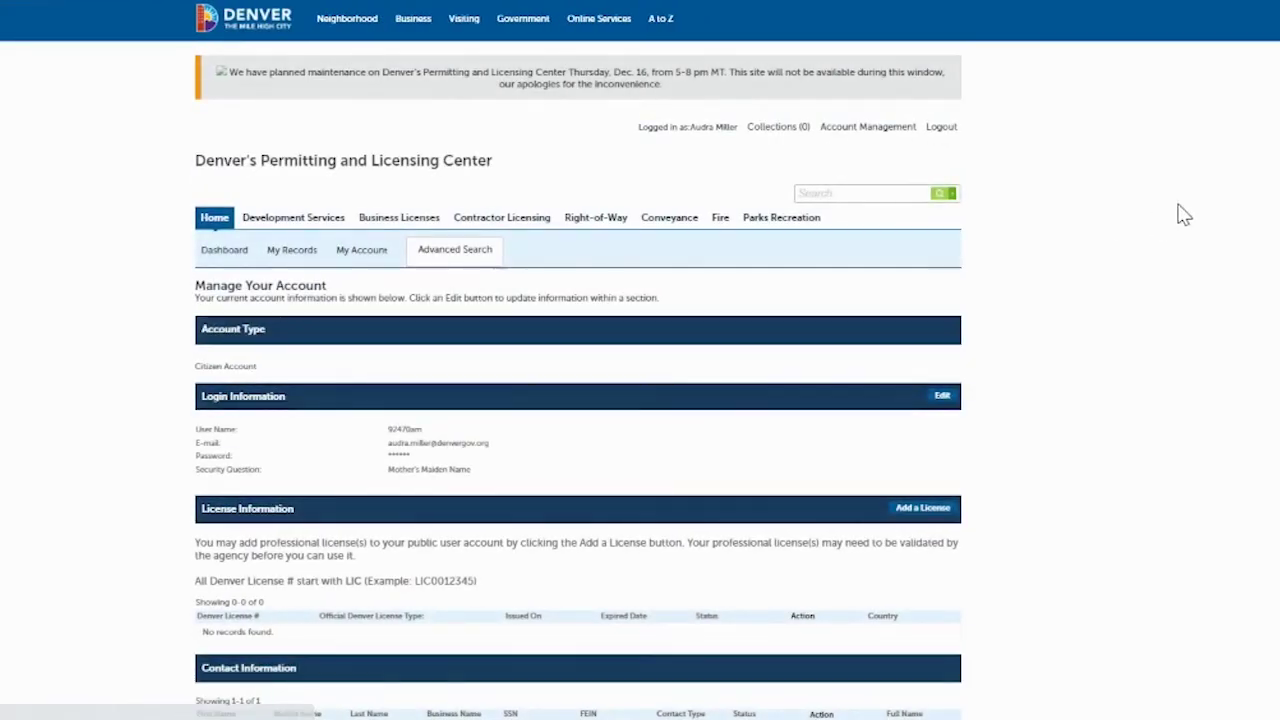
scroll(1180, 214, "down", 4)
scroll(975, 555, "down", 1)
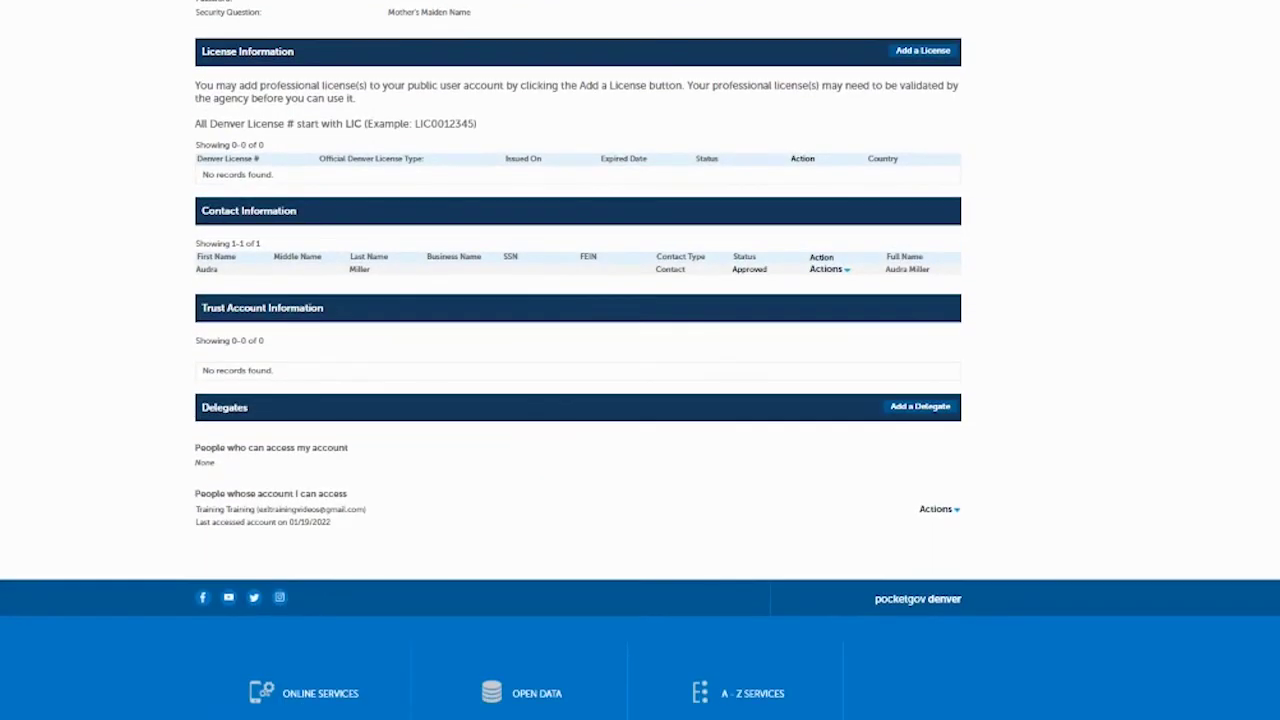
left_click(938, 512)
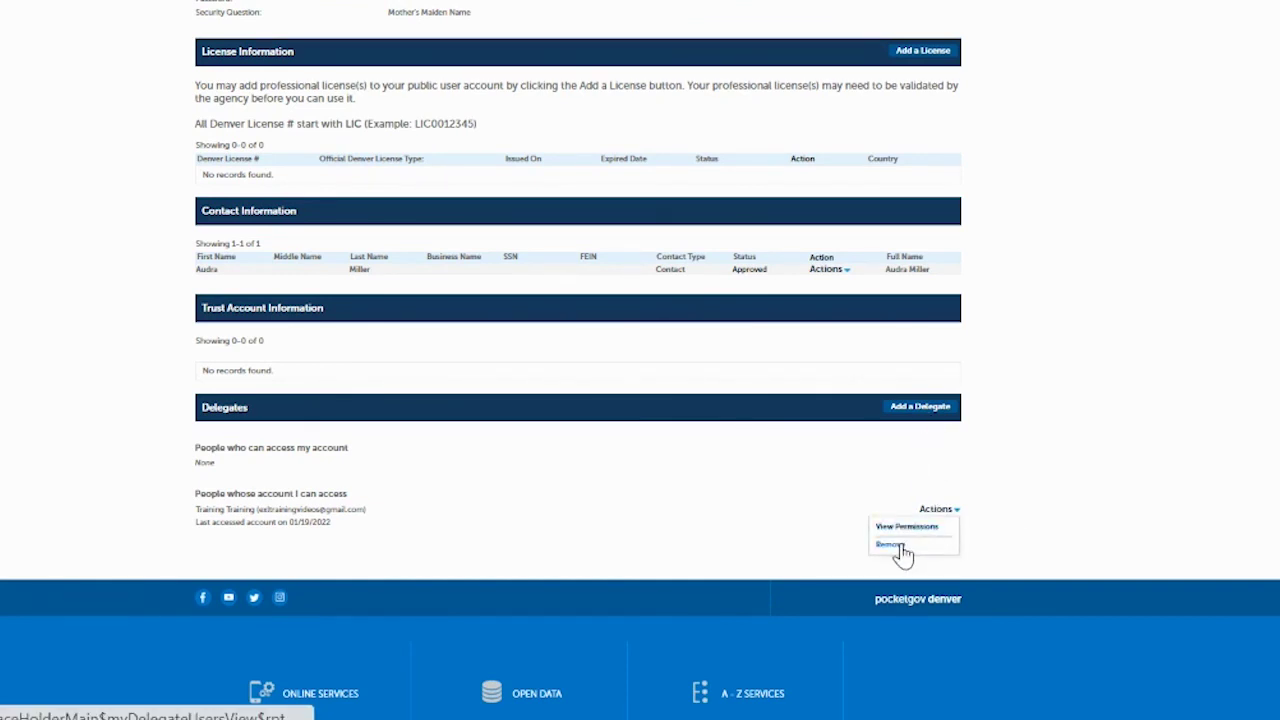
left_click(1074, 486)
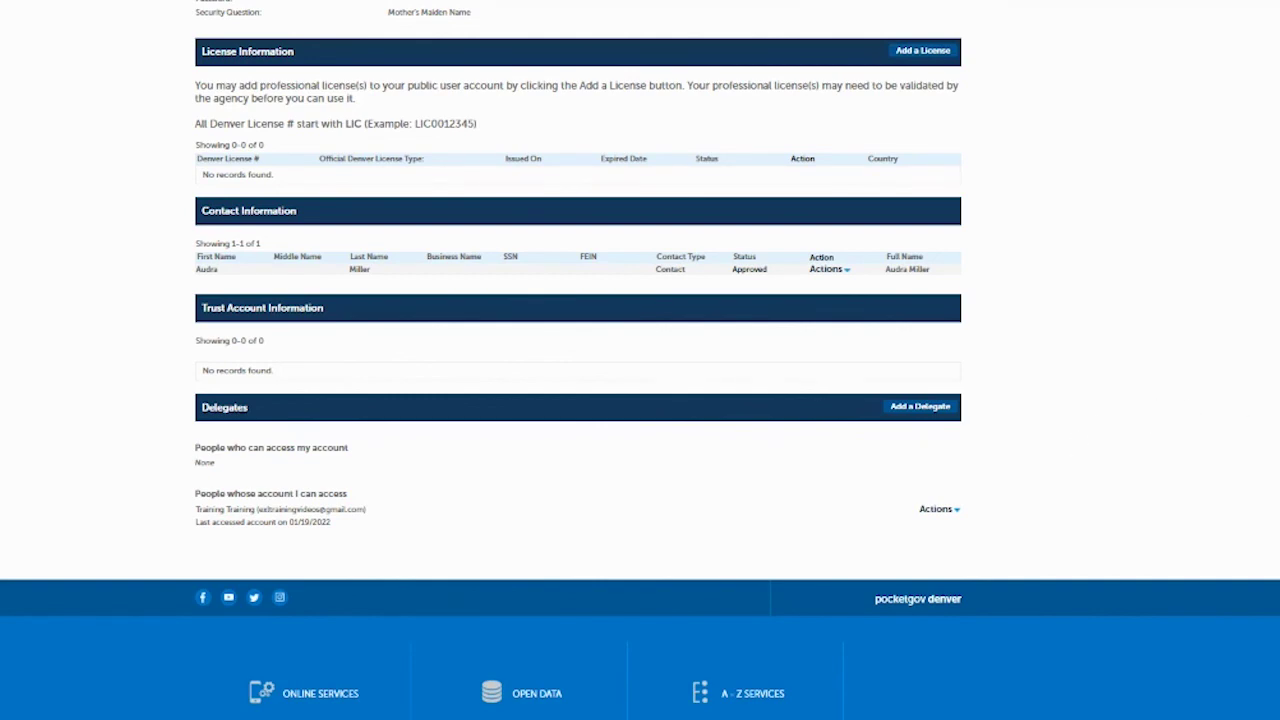
scroll(640, 360, "up", 5)
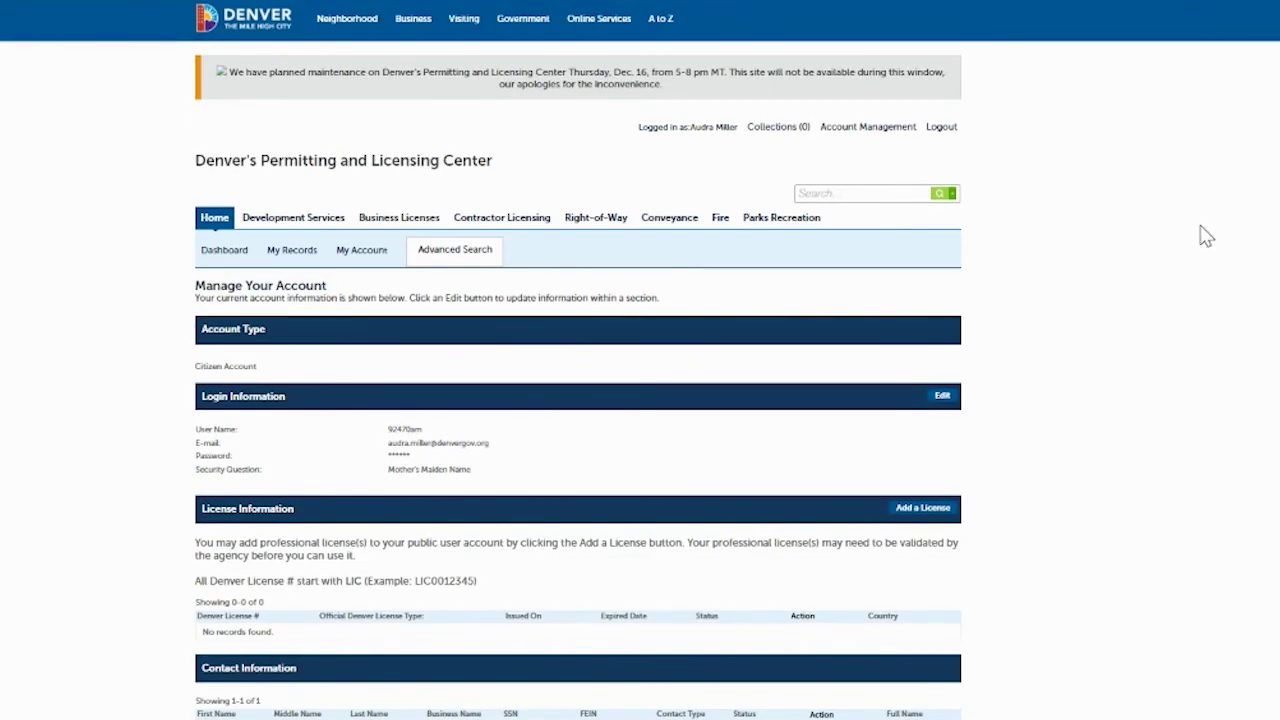